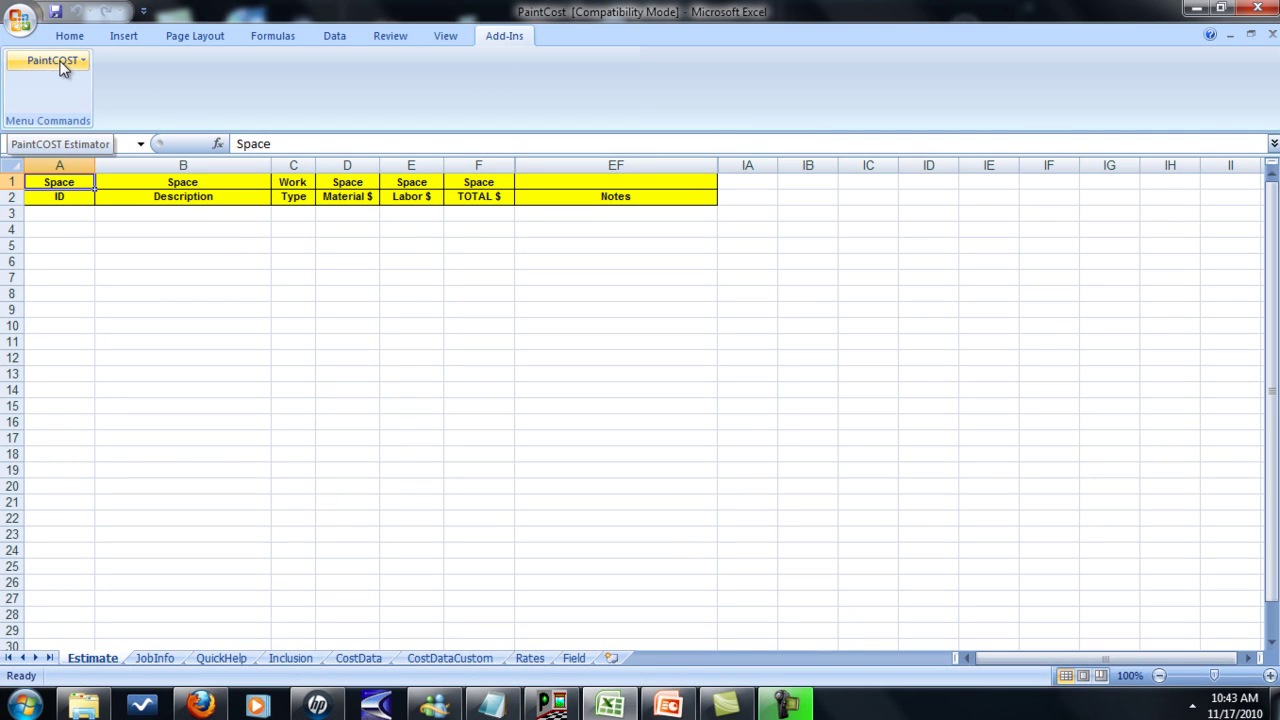
- Start a new PaintCOST exterior space estimate from the Add-Ins tab
click(72, 62)
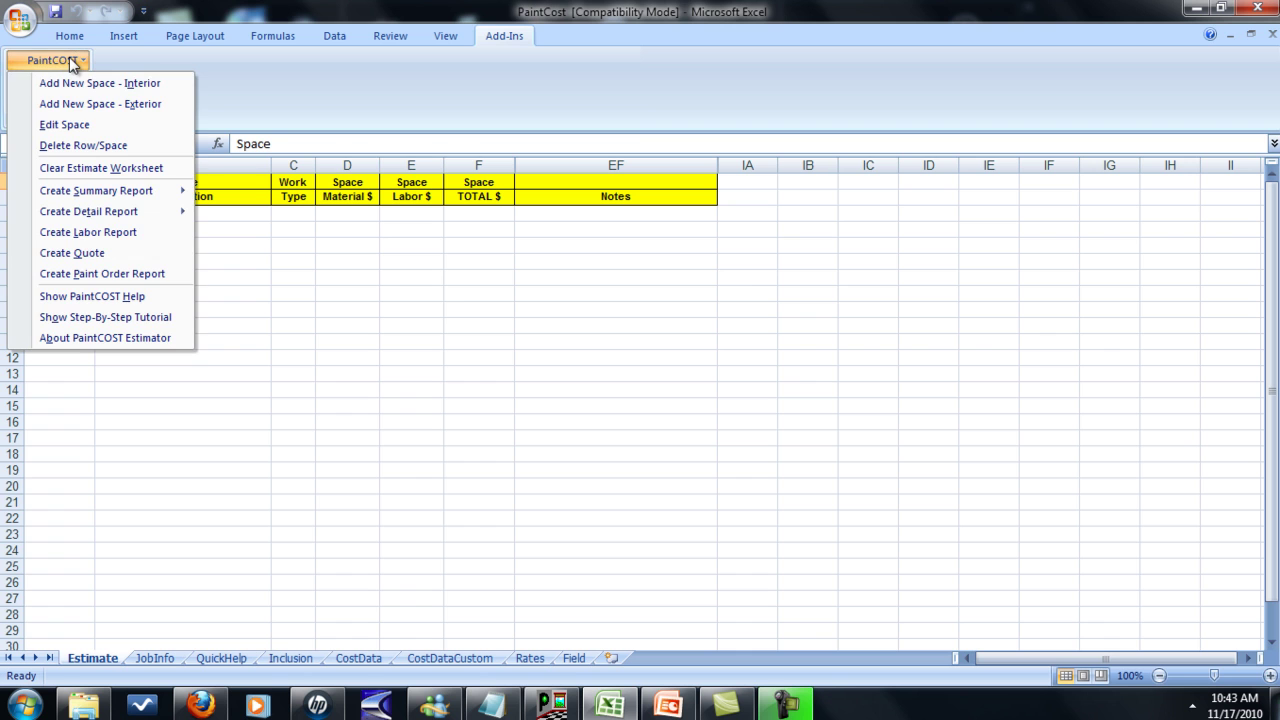
click(160, 106)
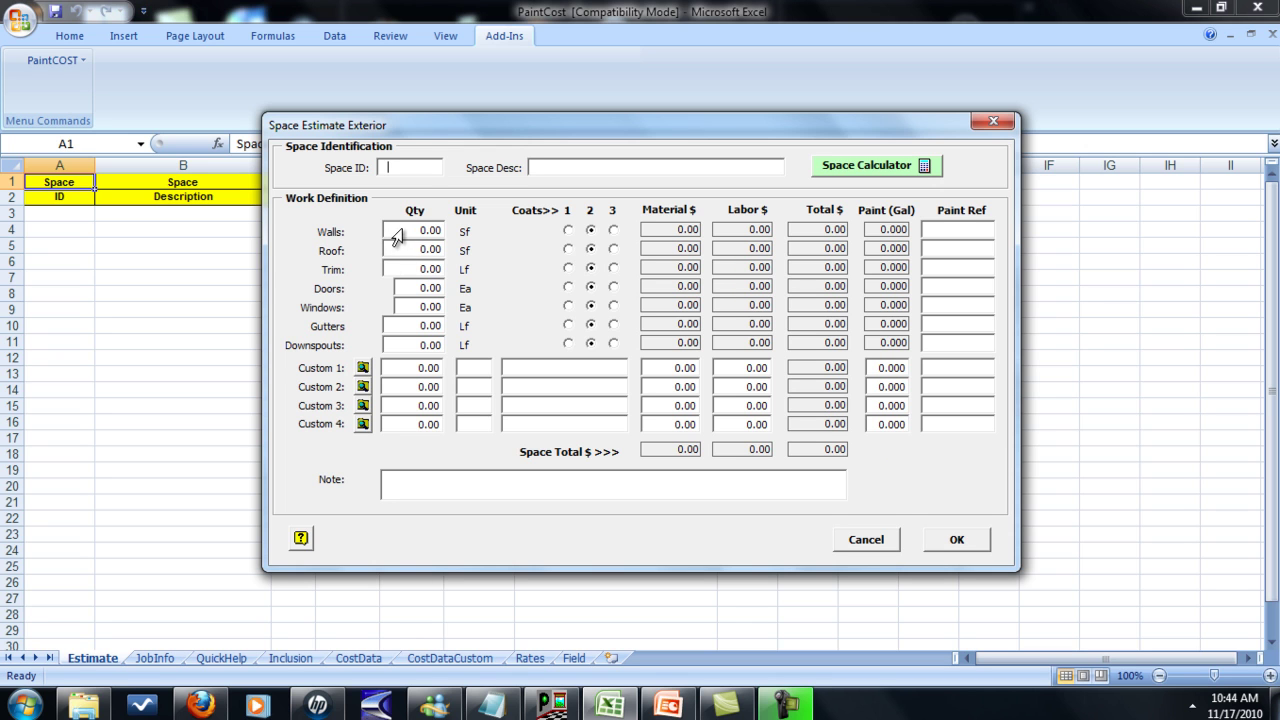
- Enter exterior quantities: Walls 1200, Doors 2, Windows 8, Gutters 80, Downspouts 20
click(400, 231)
text(1200)
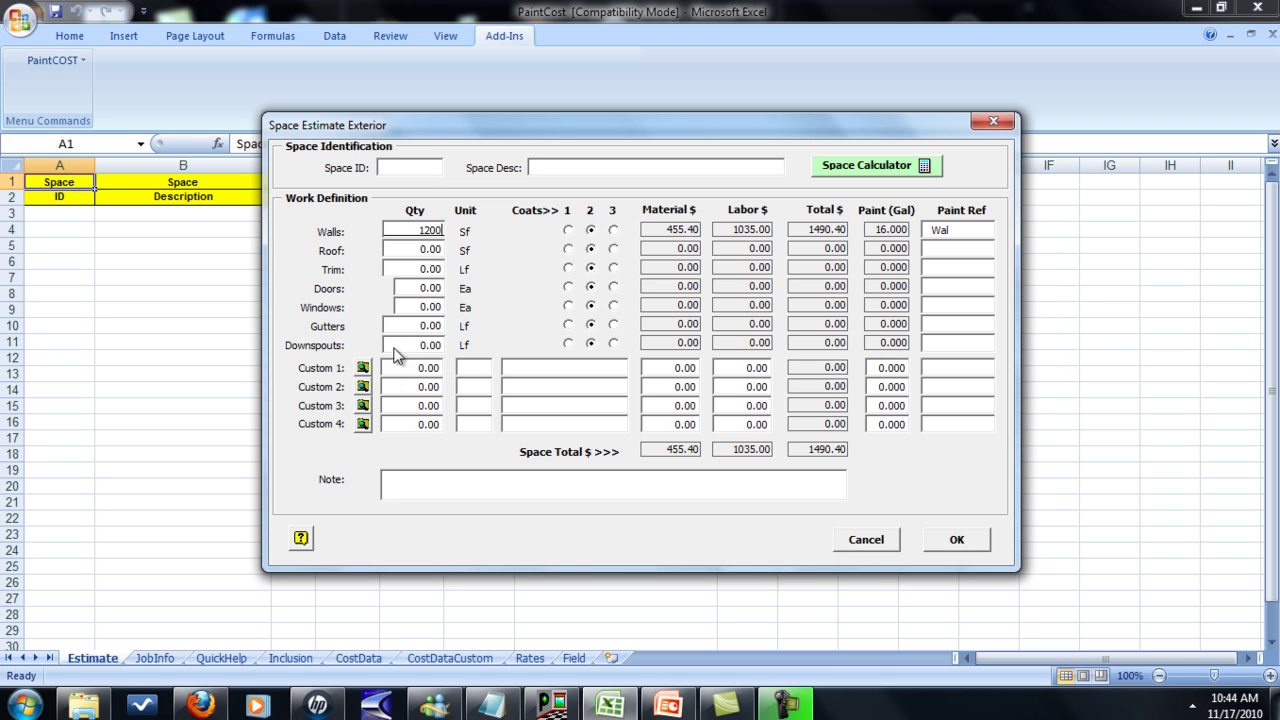
click(424, 288)
text(2)
click(405, 308)
text(8)
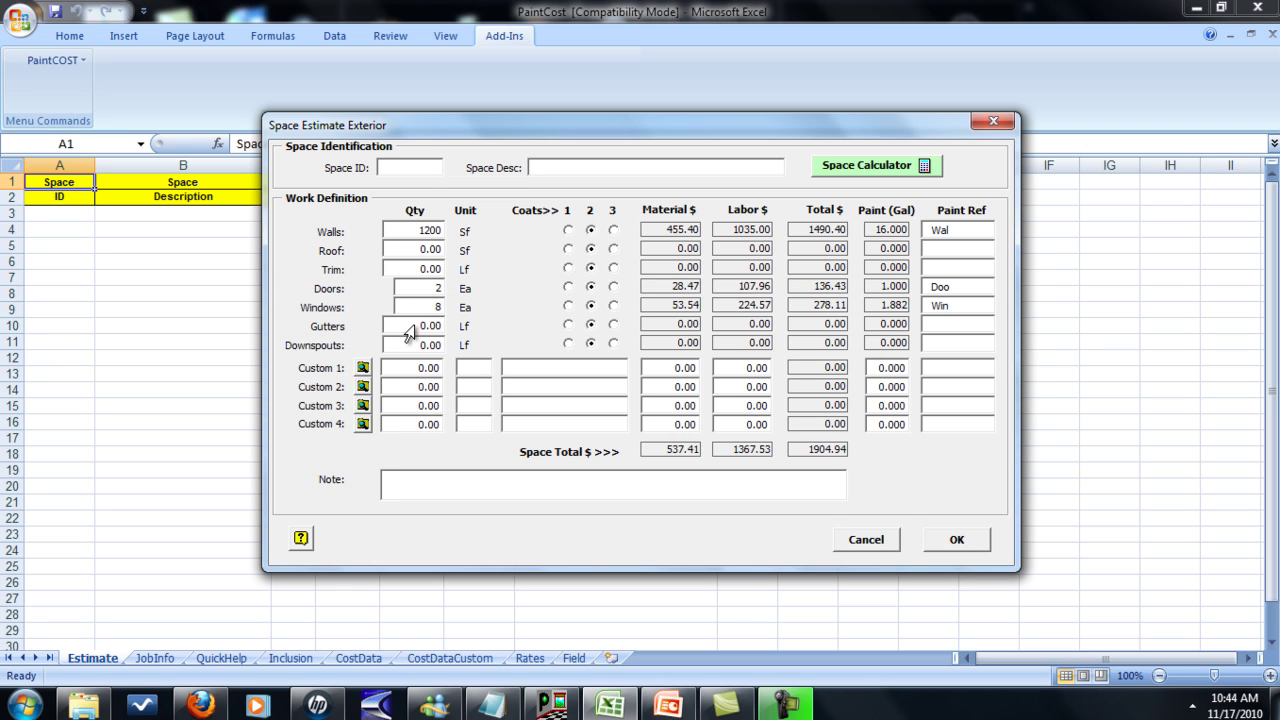
click(406, 327)
text(80)
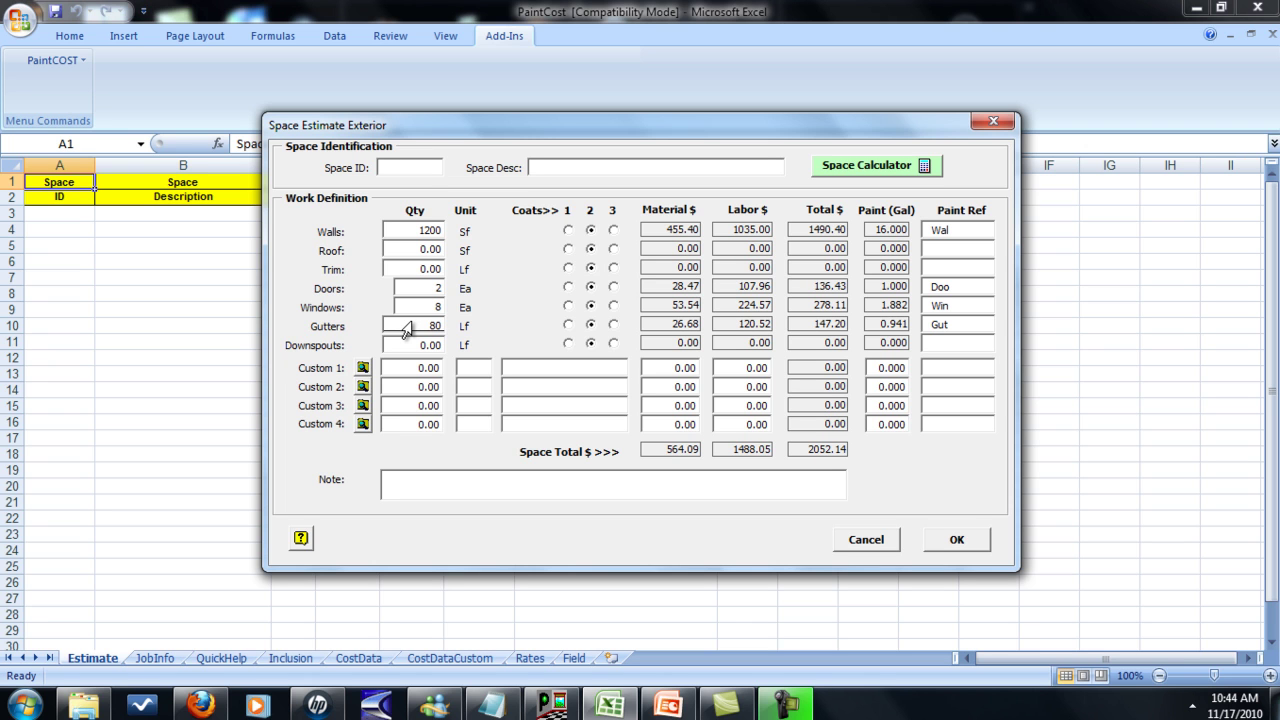
click(414, 350)
text(20)
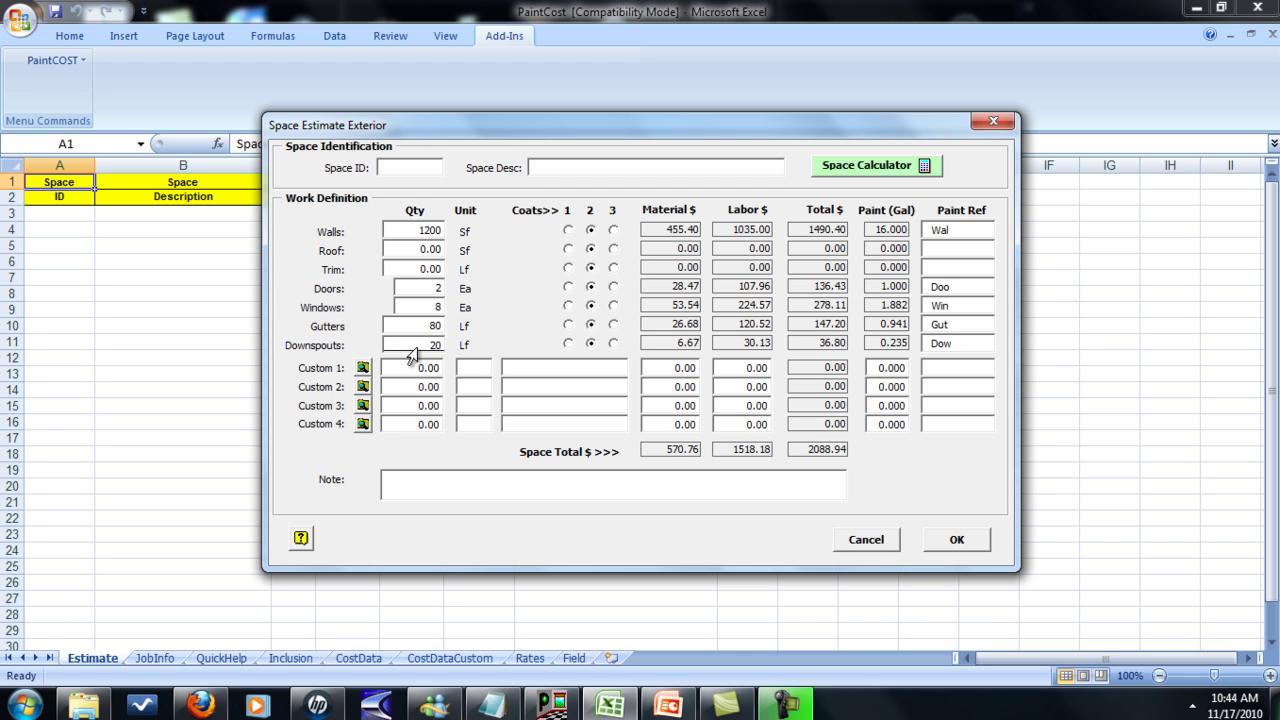
- Transfer the exterior space to the Estimate sheet as EXT totalling 2,088.94, closing Book2 unsaved
click(363, 369)
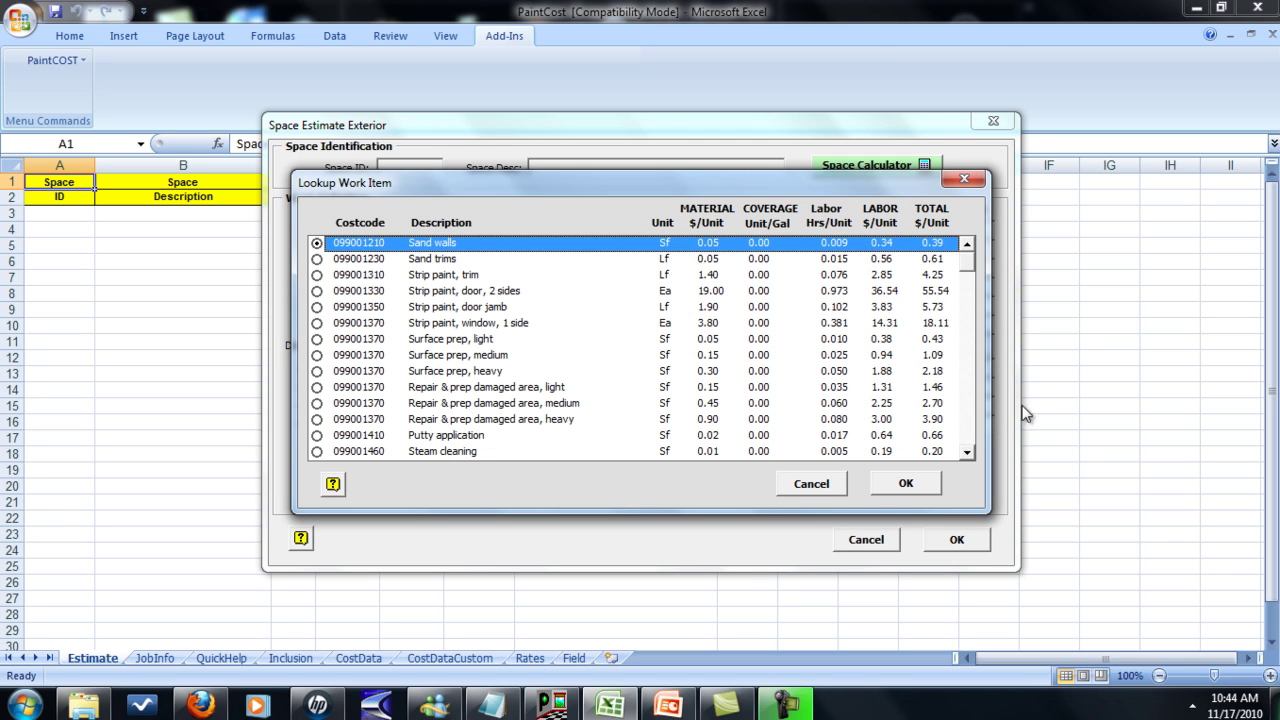
click(967, 452)
drag(967, 452, 967, 452)
click(963, 179)
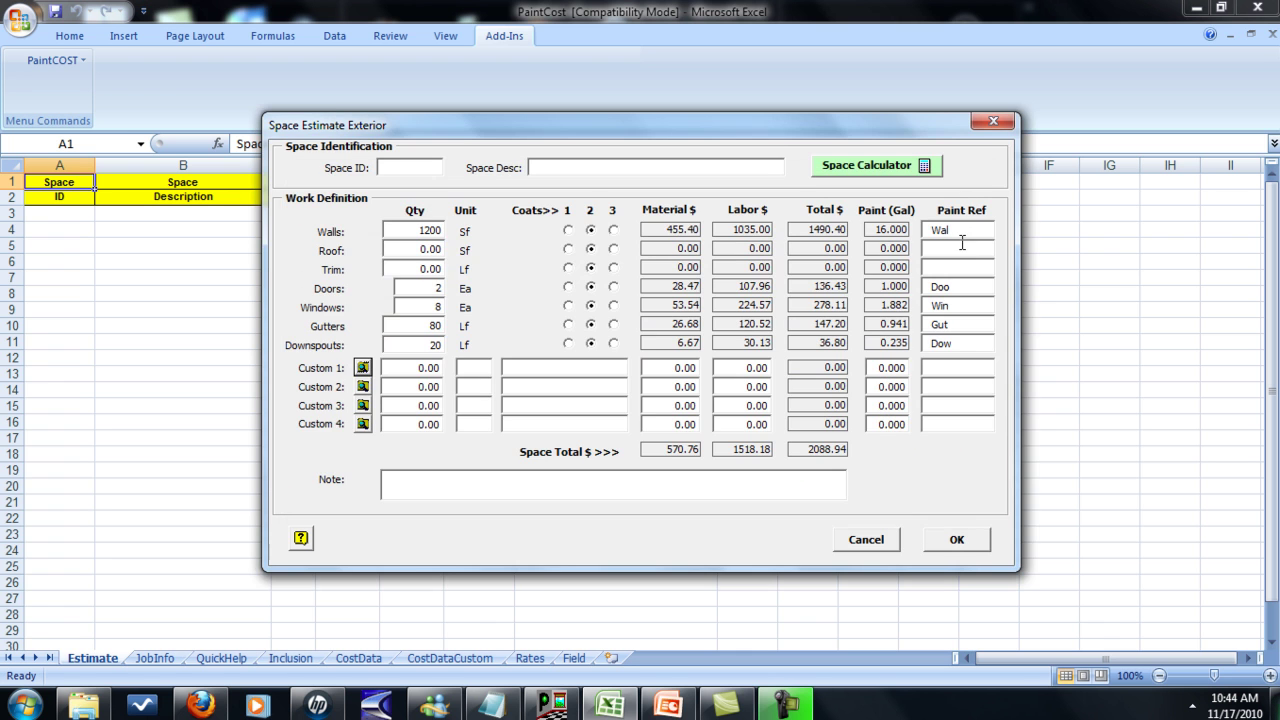
click(953, 545)
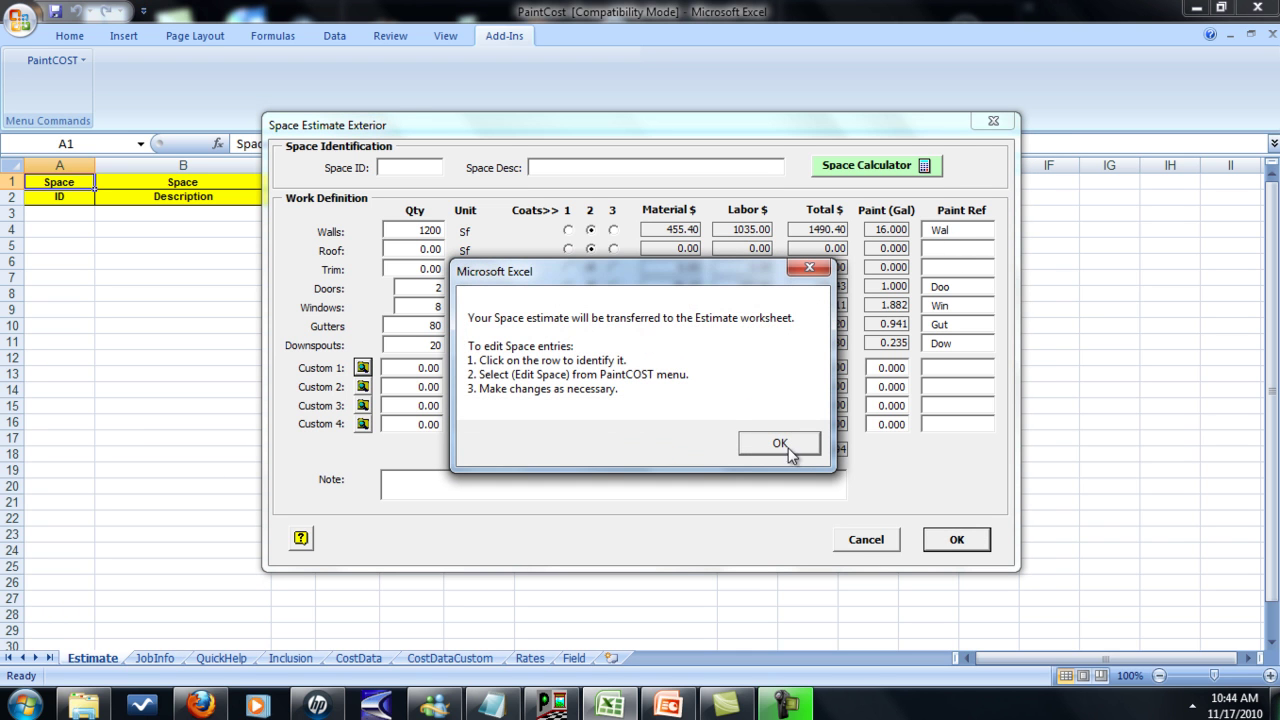
click(790, 446)
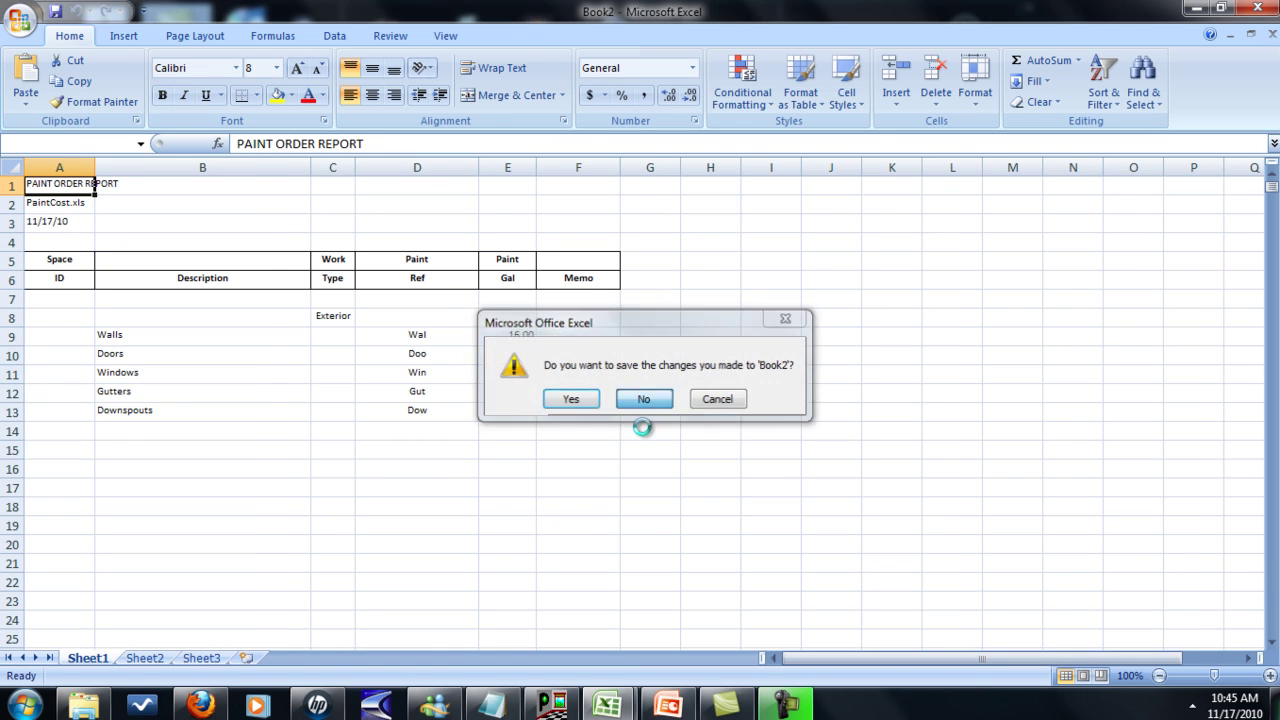
click(643, 399)
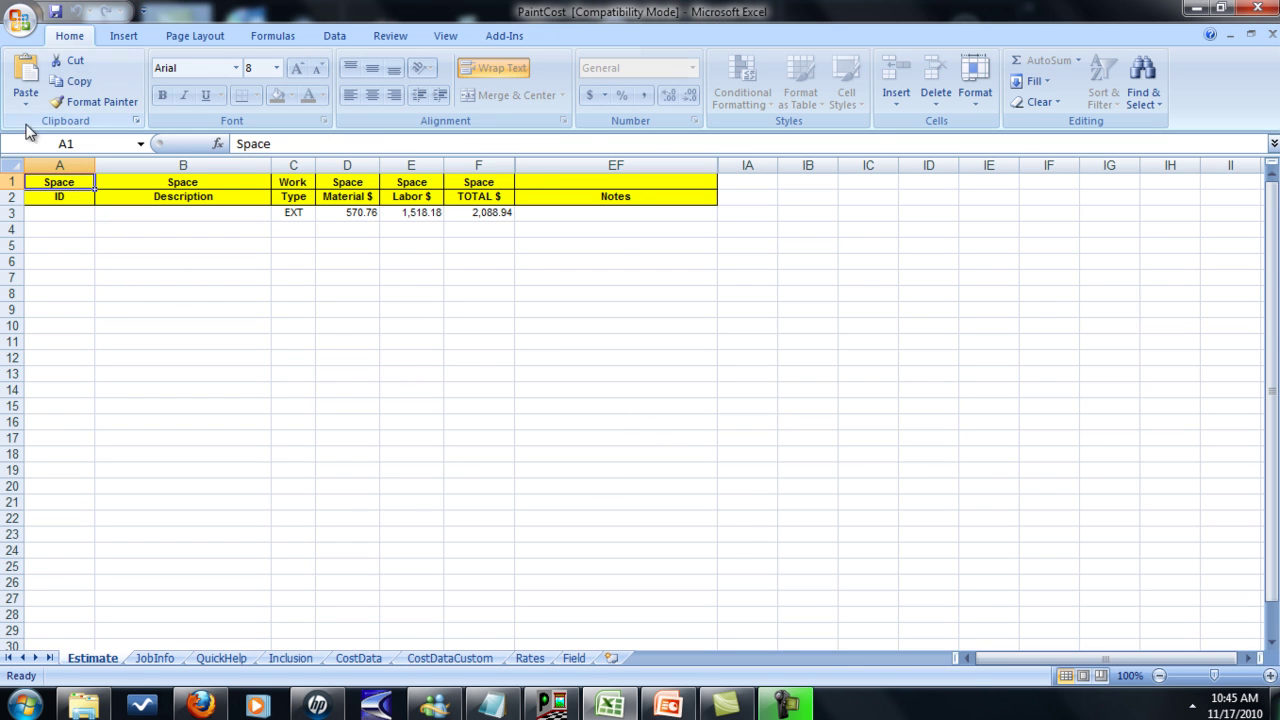
- Create a PaintCOST Paint Order Report listing exterior paint gallons per item
click(492, 40)
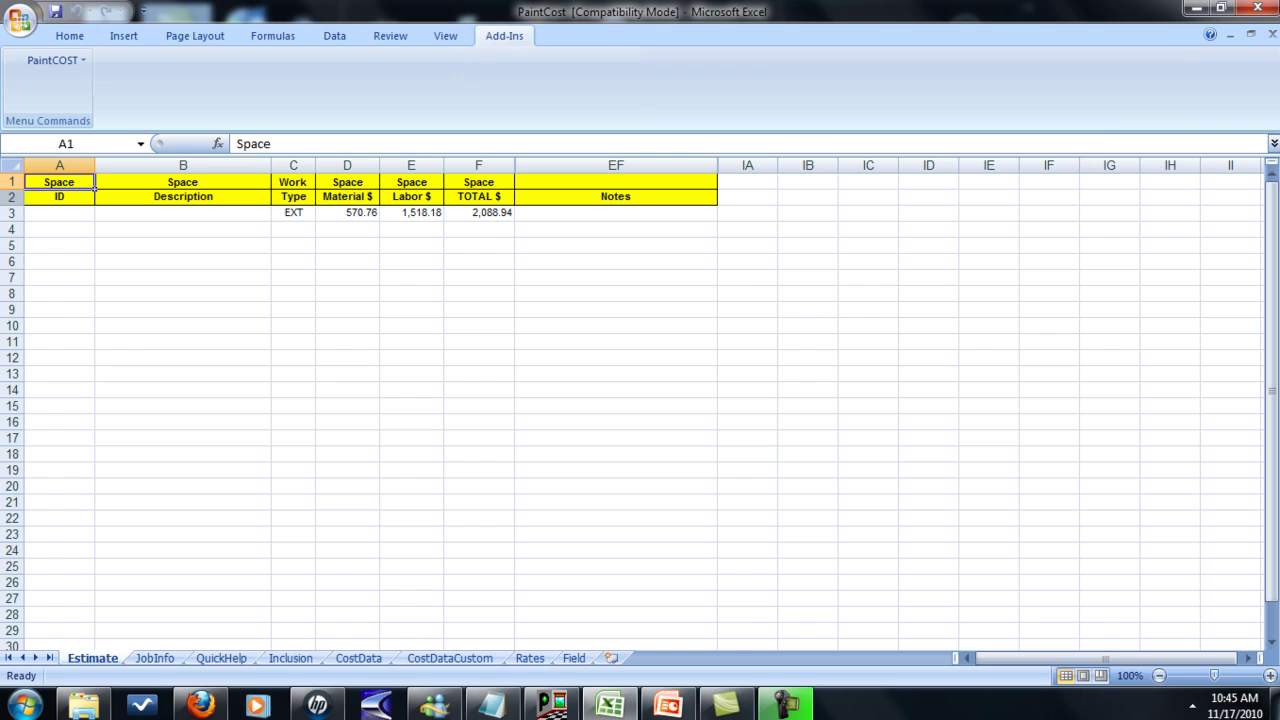
click(55, 64)
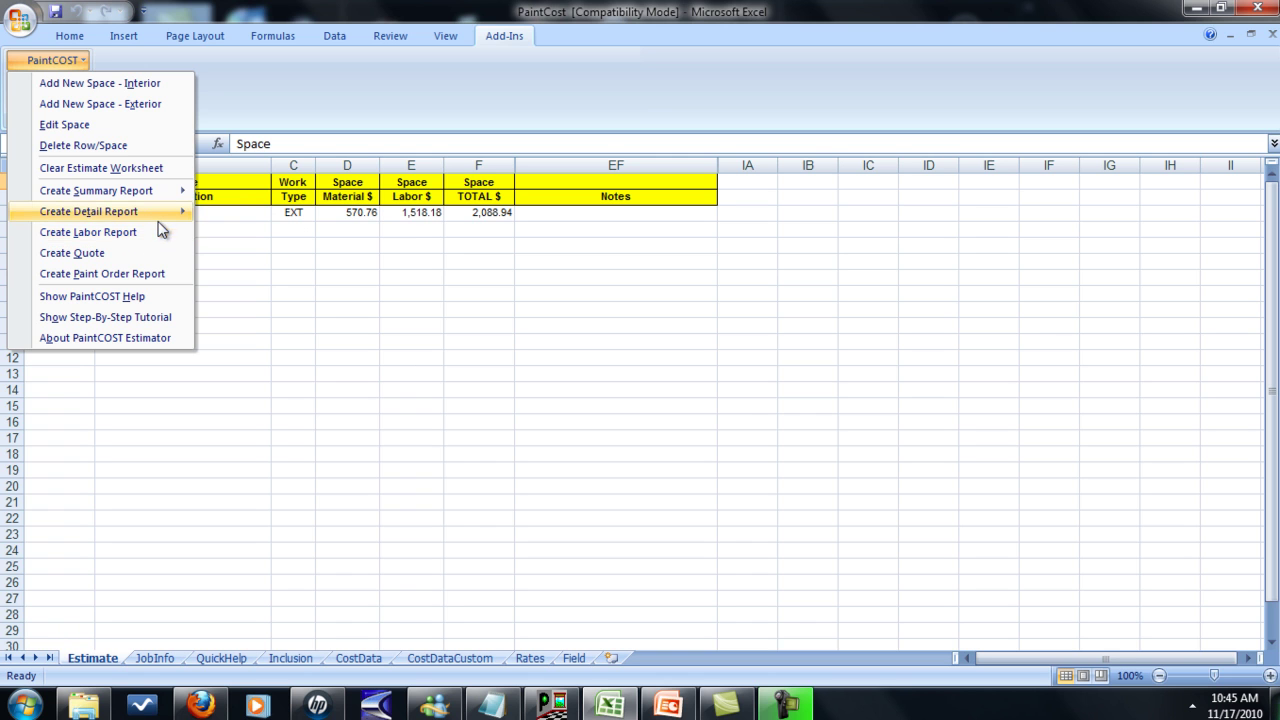
click(150, 274)
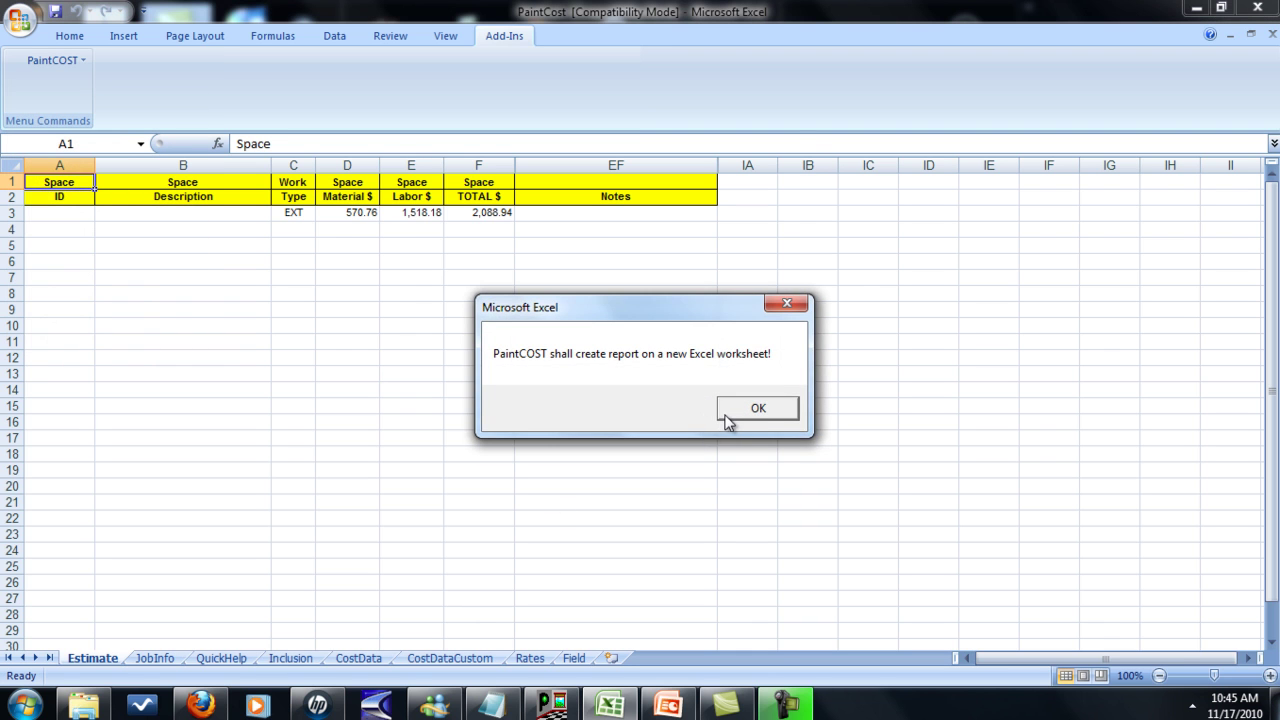
click(757, 408)
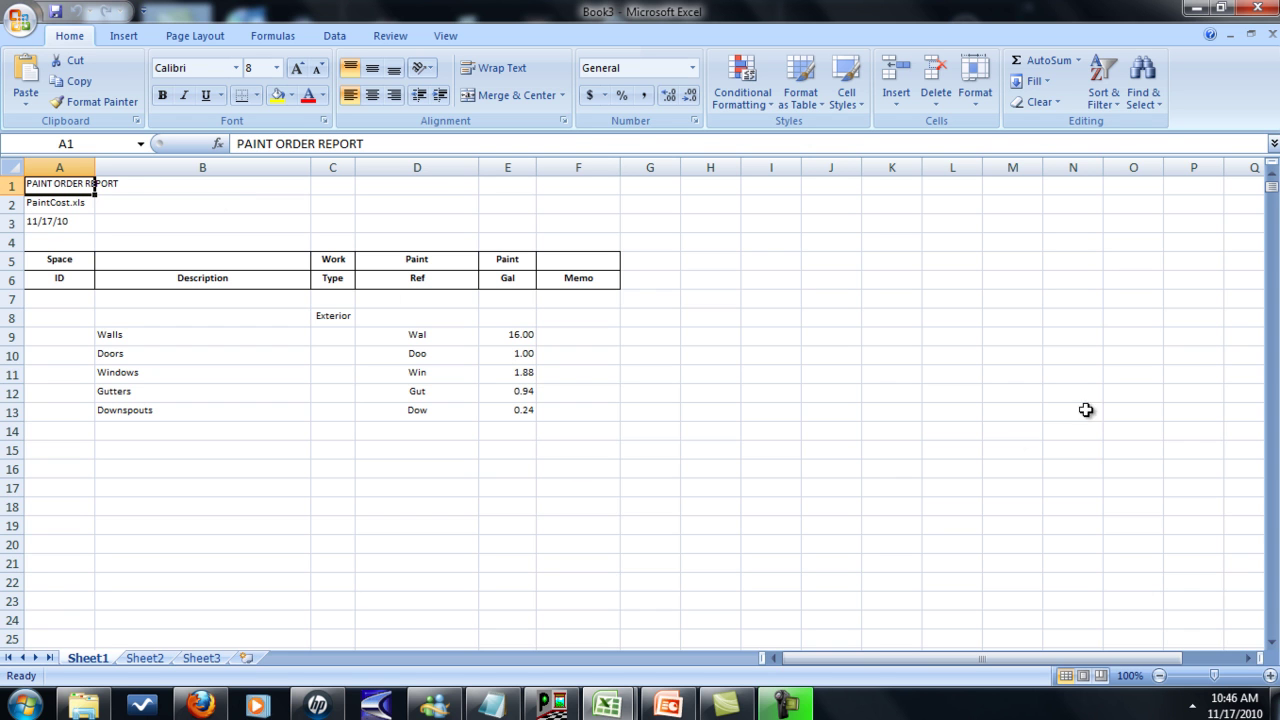
- Close the paint order report workbook Book3 without saving it
click(1272, 36)
click(645, 398)
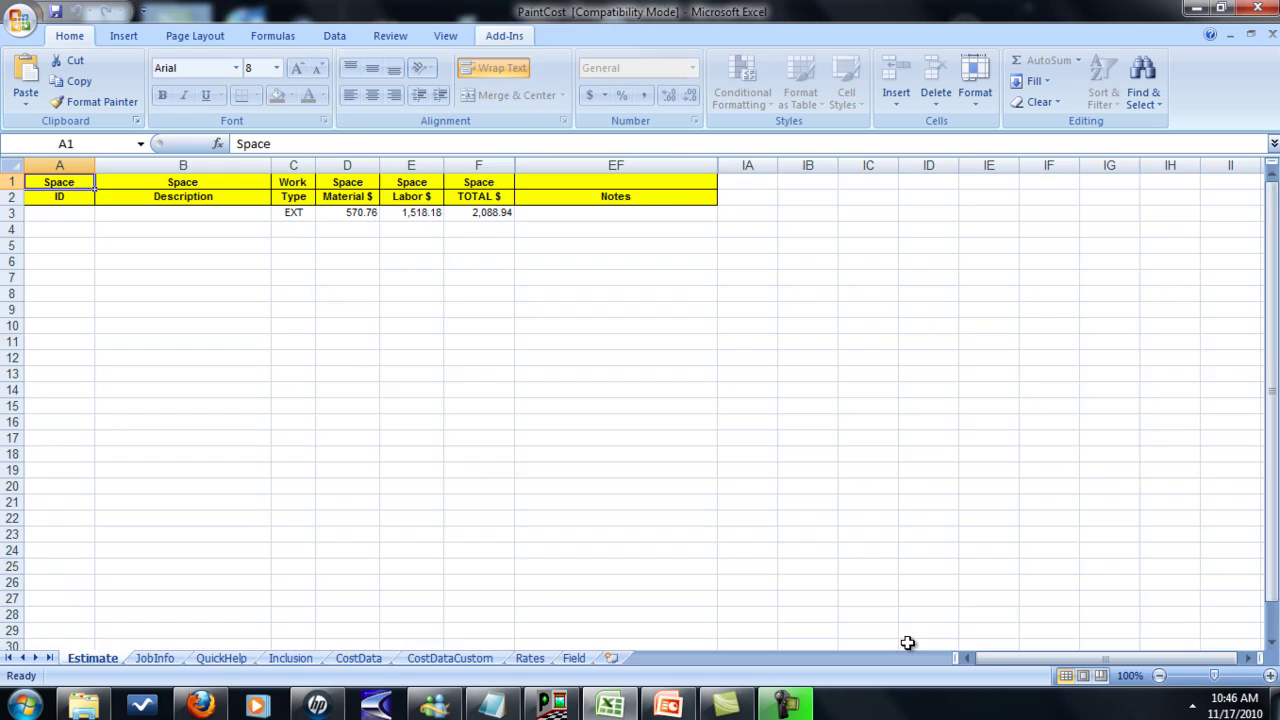
- Create the PaintCOST Layout Two estimate summary report showing the EXT total of 2,088.94
click(504, 35)
click(52, 60)
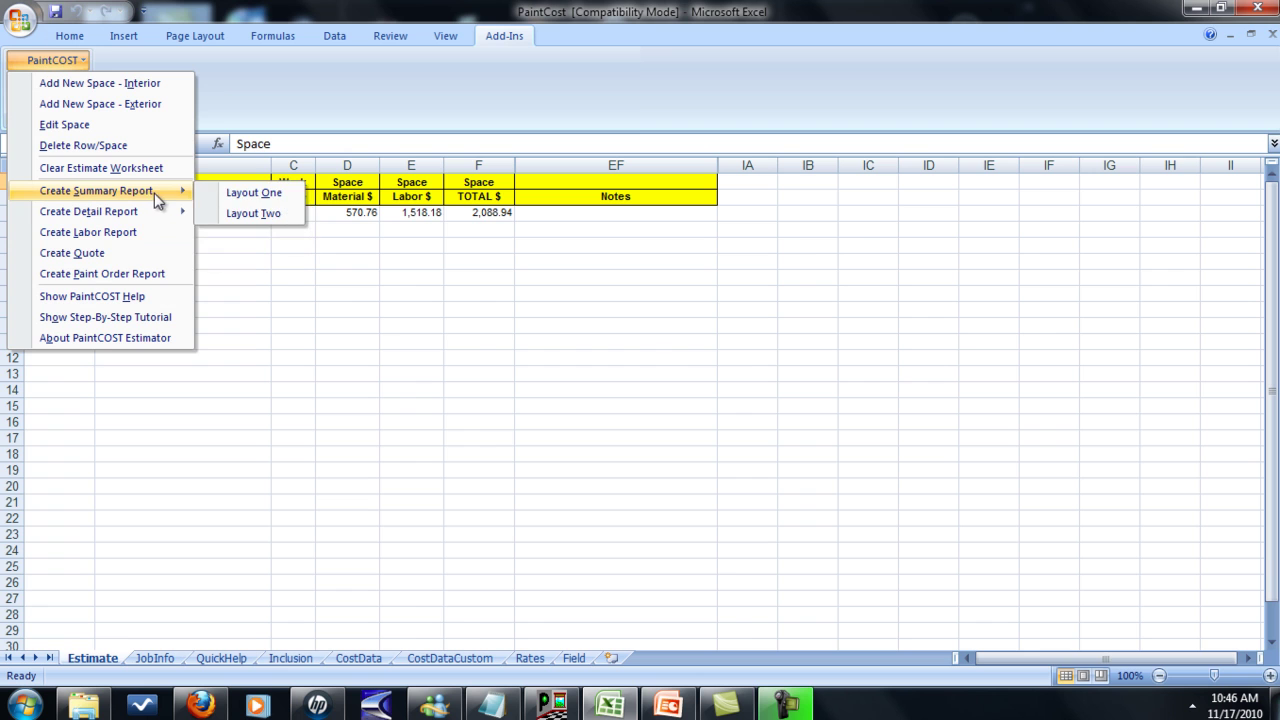
click(238, 212)
click(797, 425)
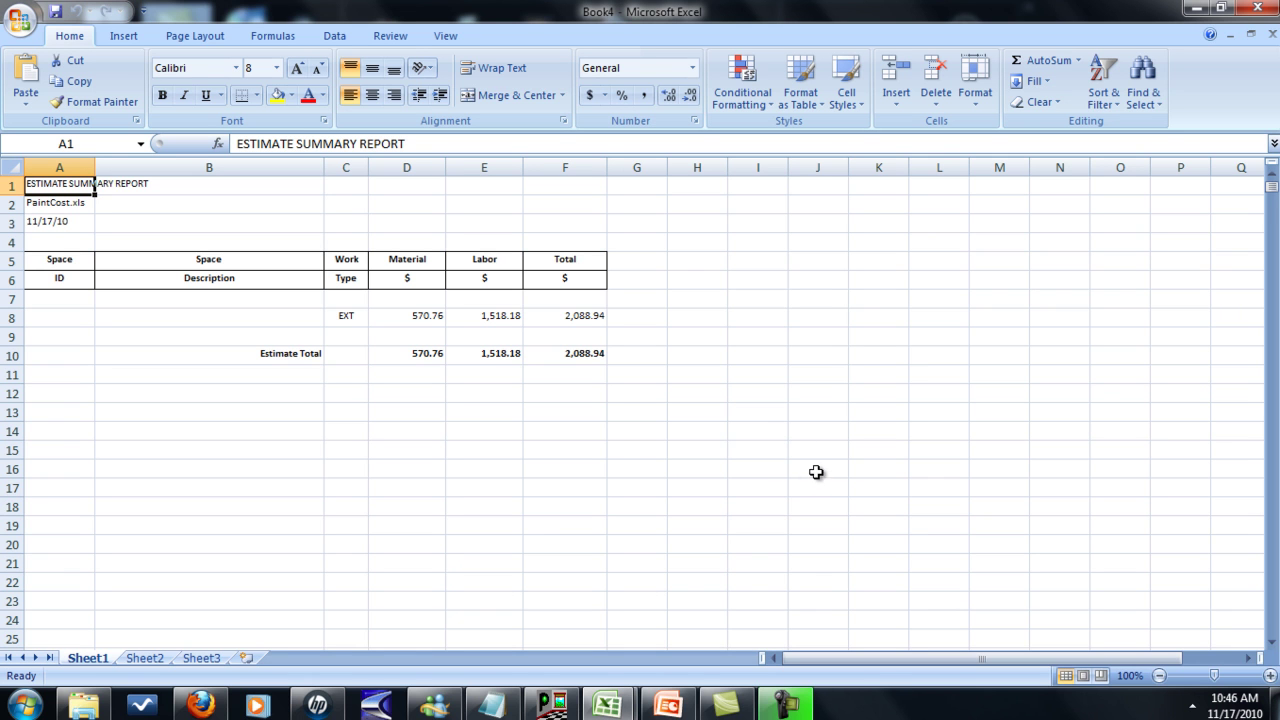
drag(408, 320, 437, 354)
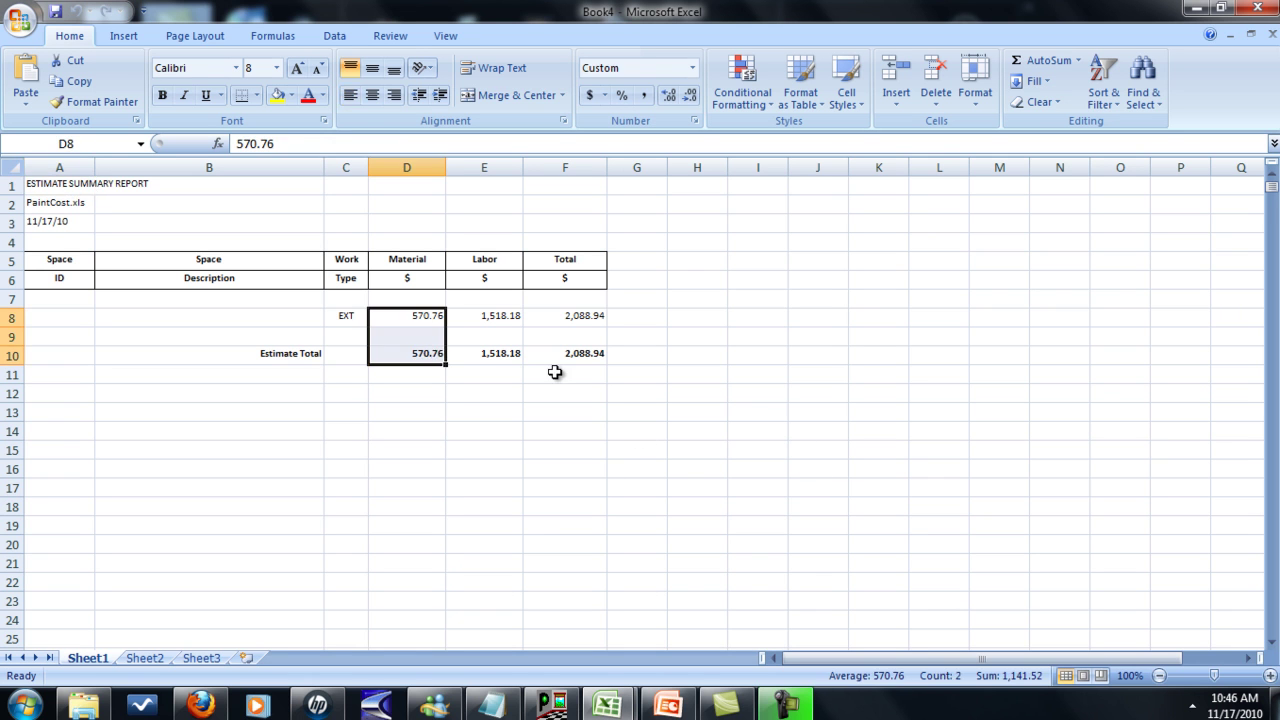
drag(486, 312, 518, 352)
drag(562, 300, 584, 377)
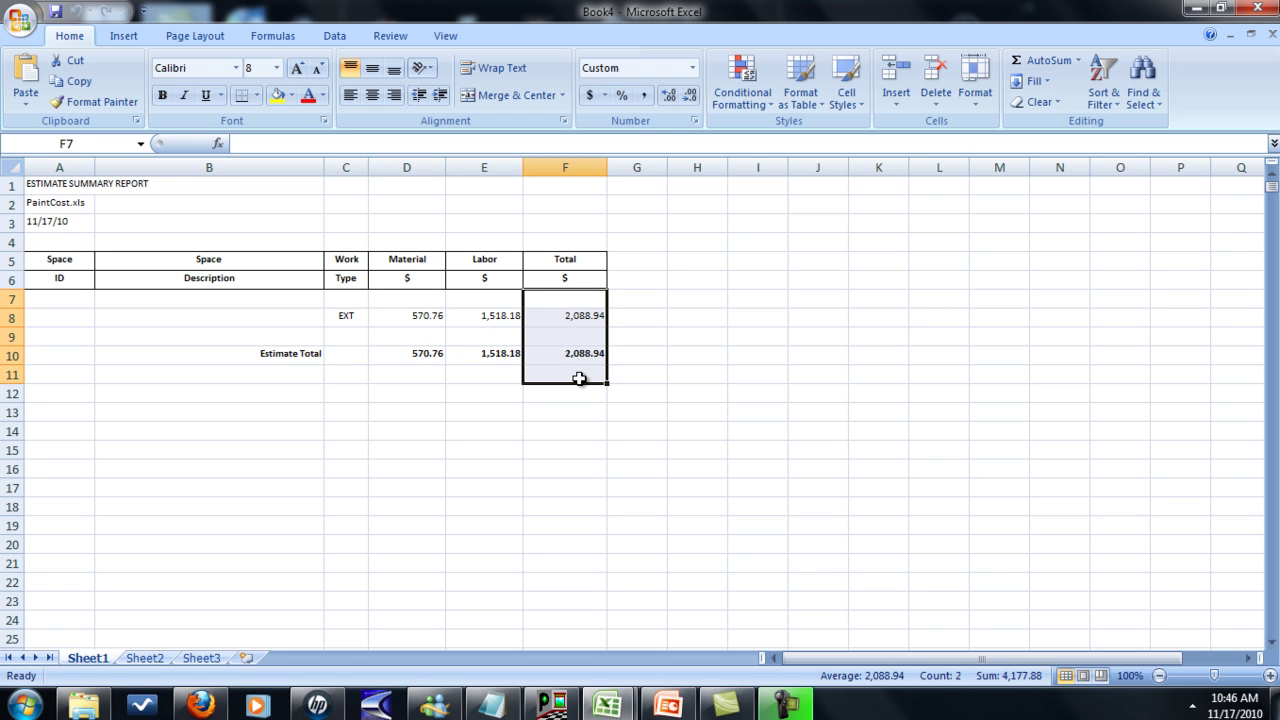